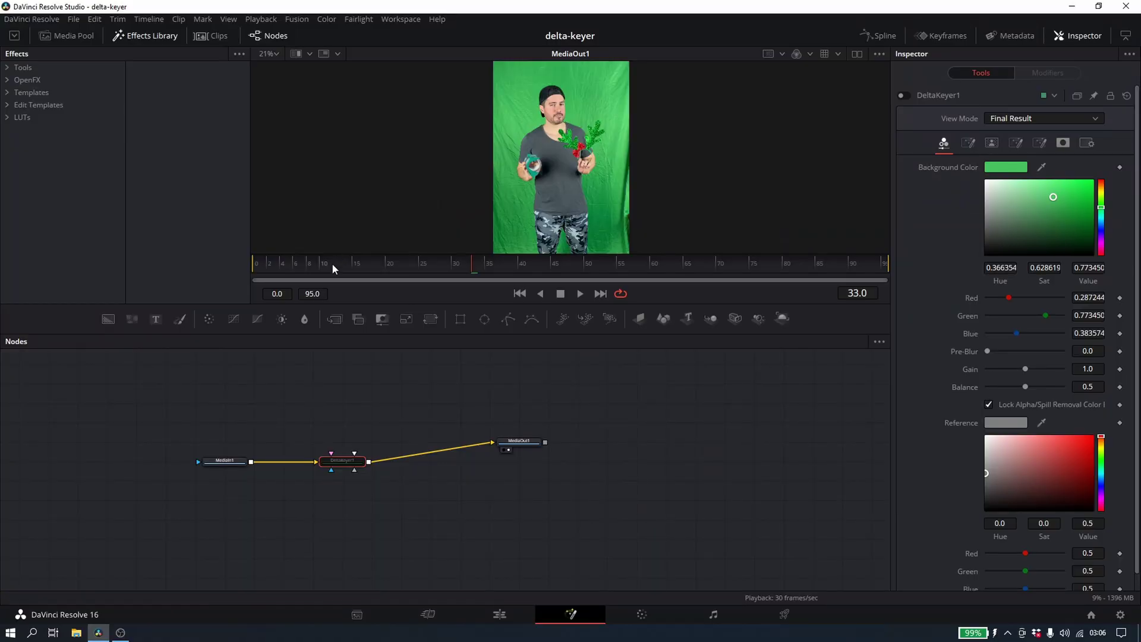
left_click_drag(331, 265, 233, 270)
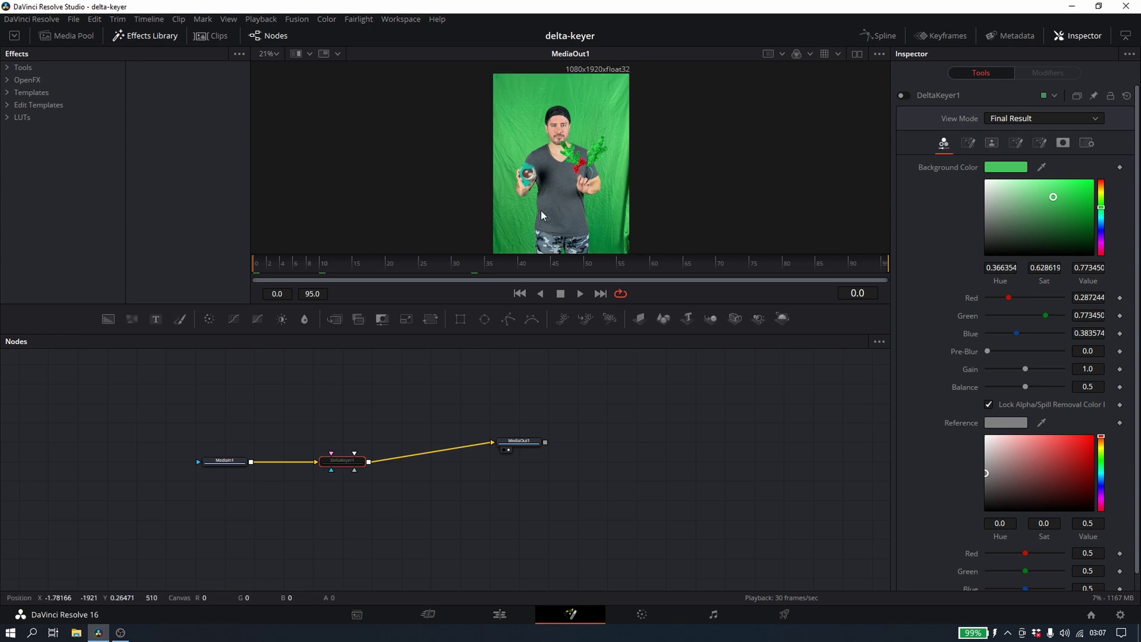
scroll(541, 210, "up", 5)
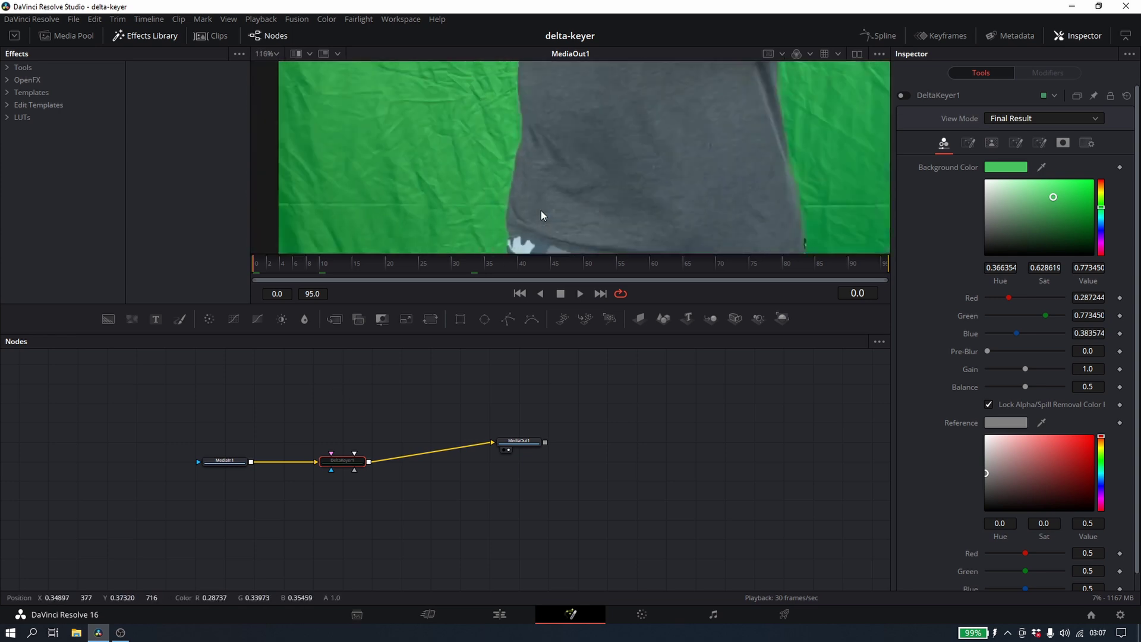
key("ctrl+f")
key("space")
scroll(541, 210, "up", 1)
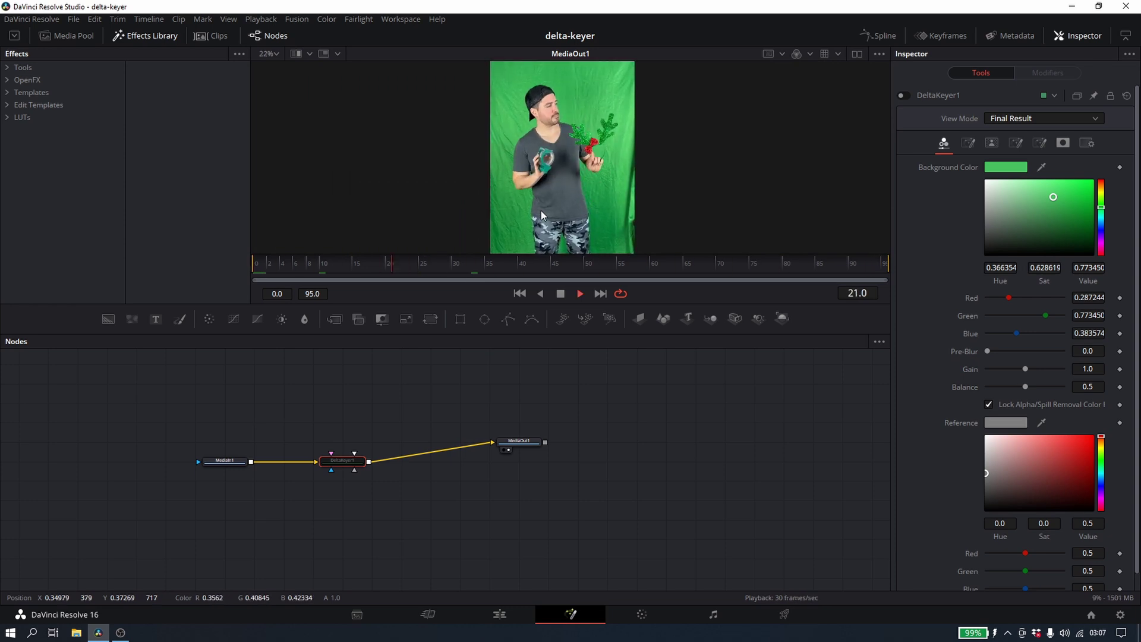
key("space")
left_click(256, 263)
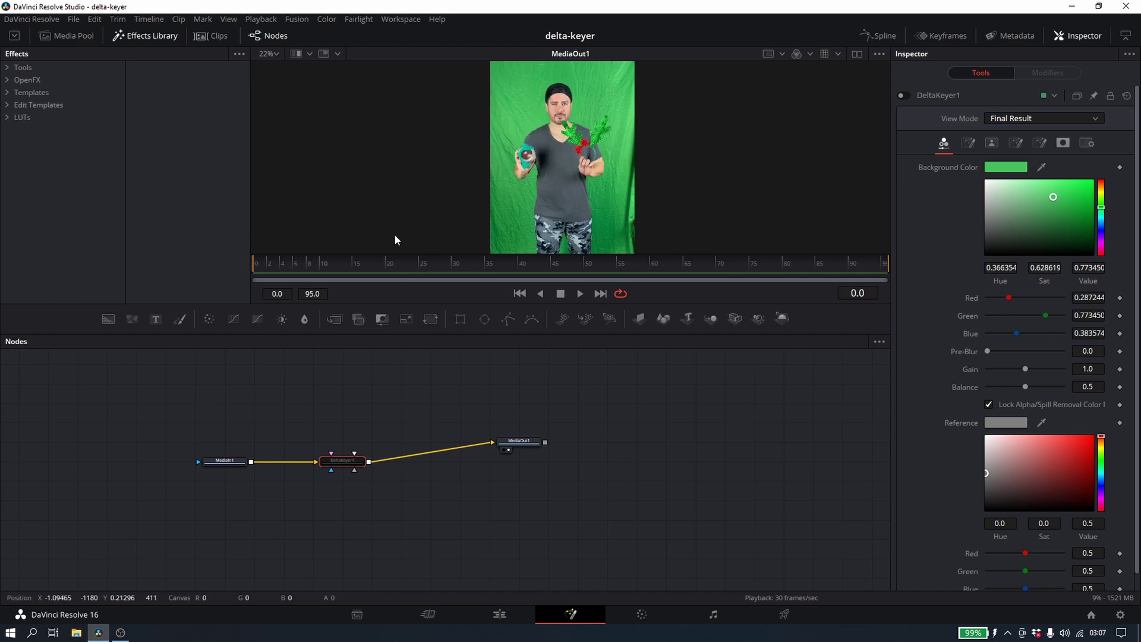
left_click(903, 95)
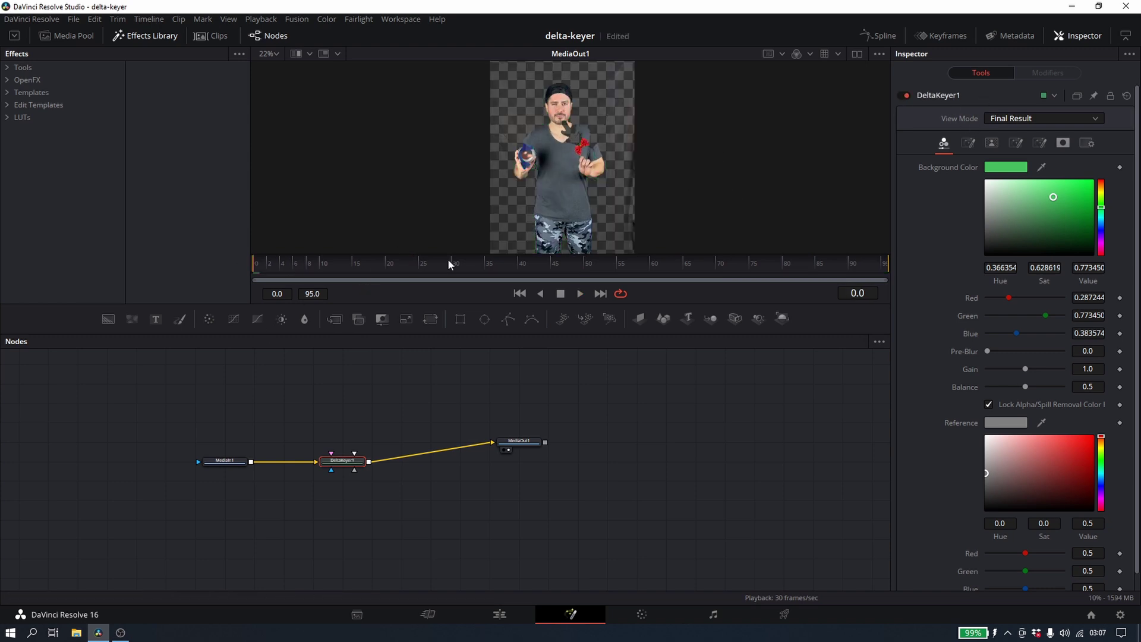
- Deselect DeltaKeyer1 and add a Polygon1 mask node to the Fusion node tree
left_click(326, 400)
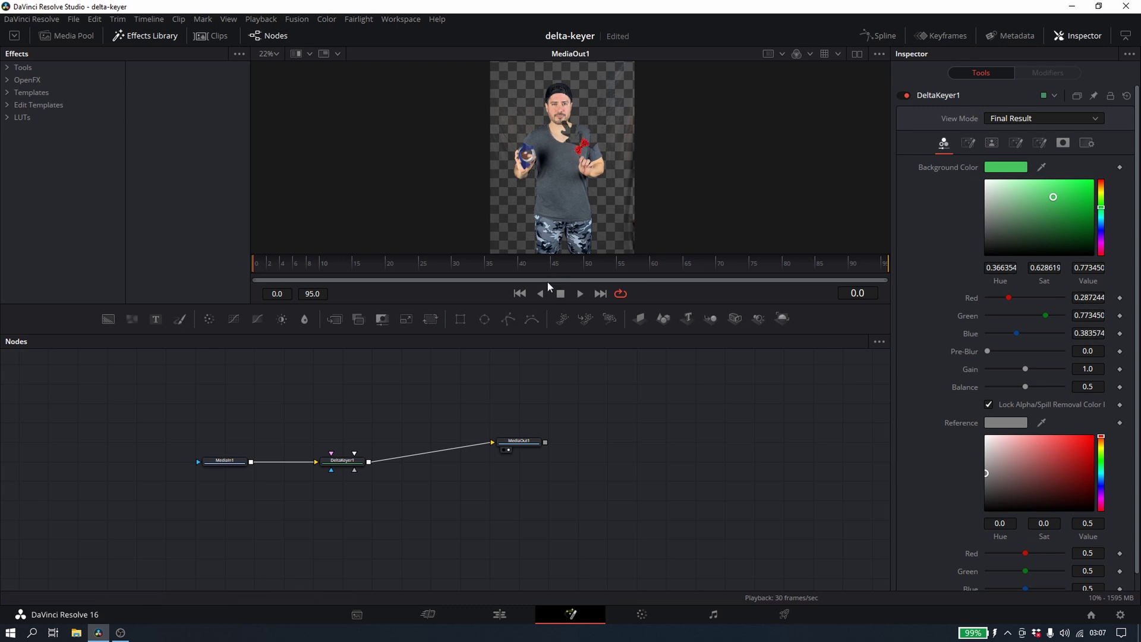
left_click(509, 320)
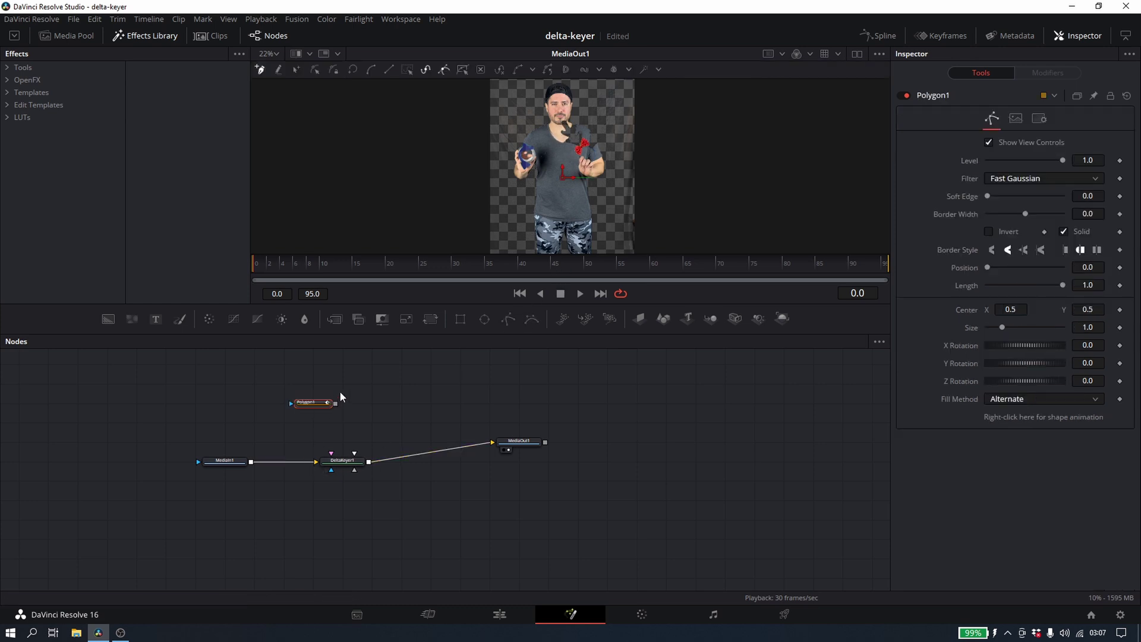
- Link Polygon1 to DeltaKeyer1's effect mask and draw a closed outline around the antlers
left_click_drag(336, 404, 332, 471)
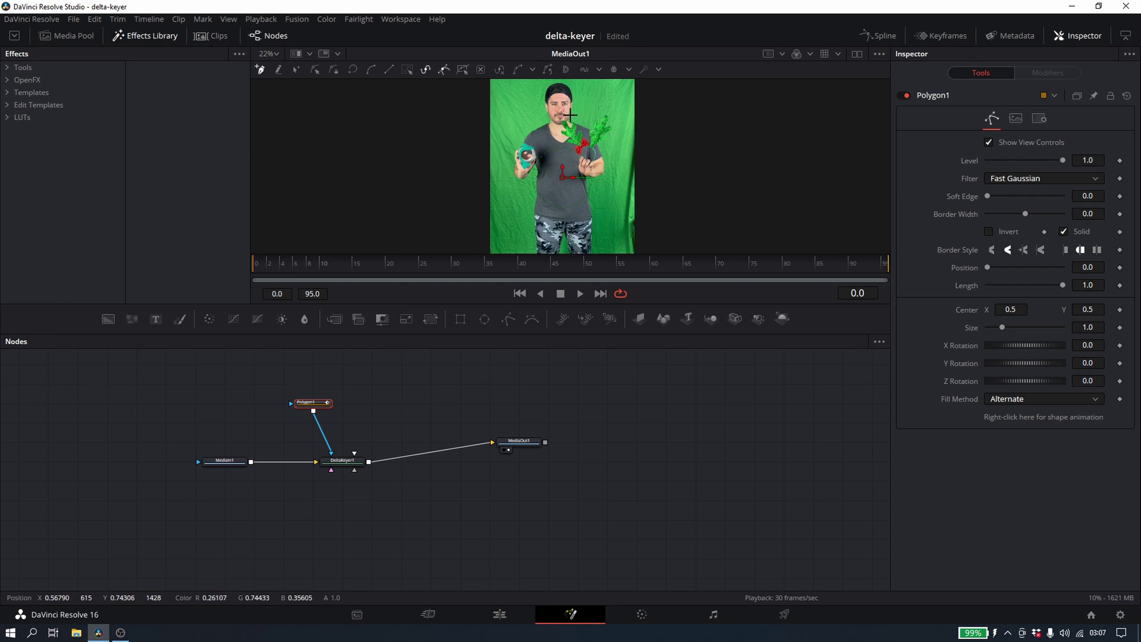
scroll(570, 125, "up", 5)
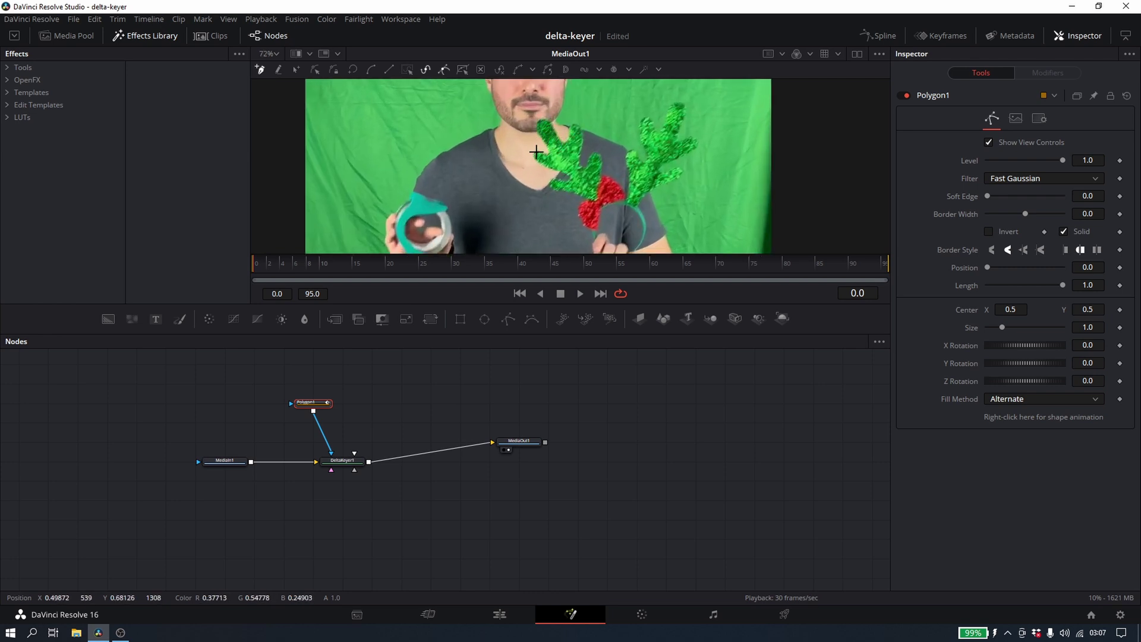
scroll(664, 138, "down", 4)
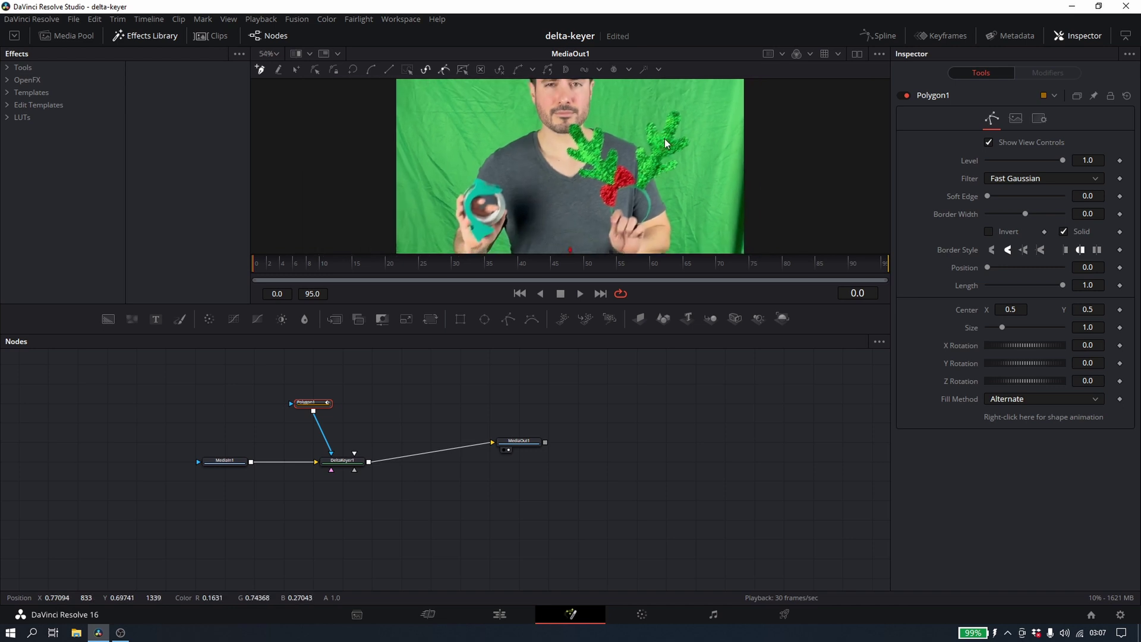
left_click(648, 122)
left_click(579, 128)
left_click(607, 170)
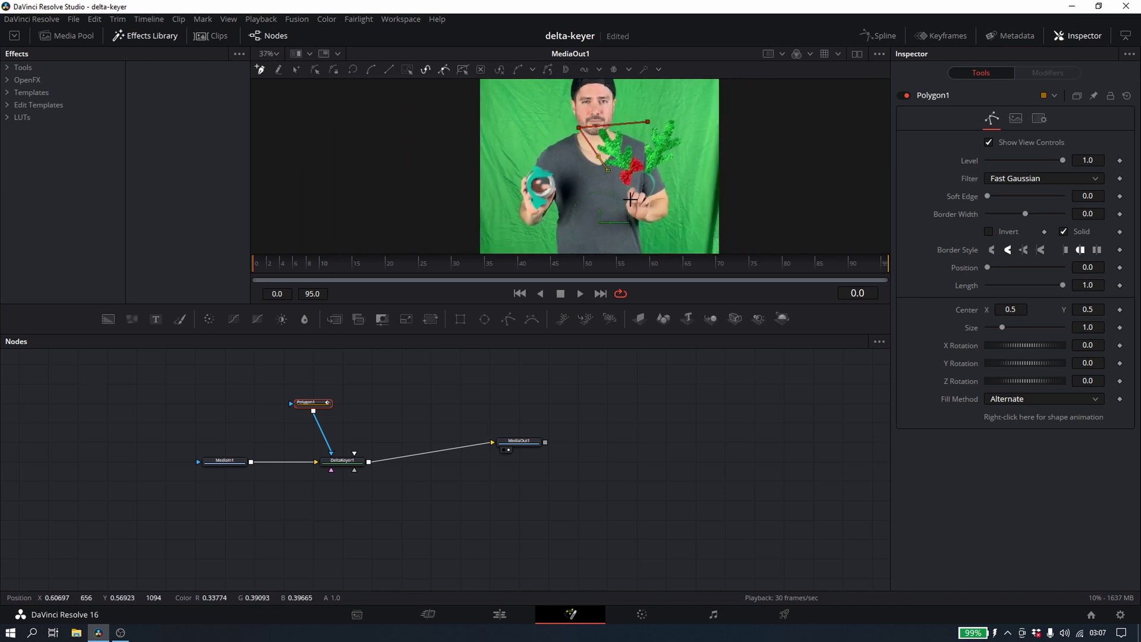
left_click(683, 192)
left_click(708, 127)
left_click(662, 96)
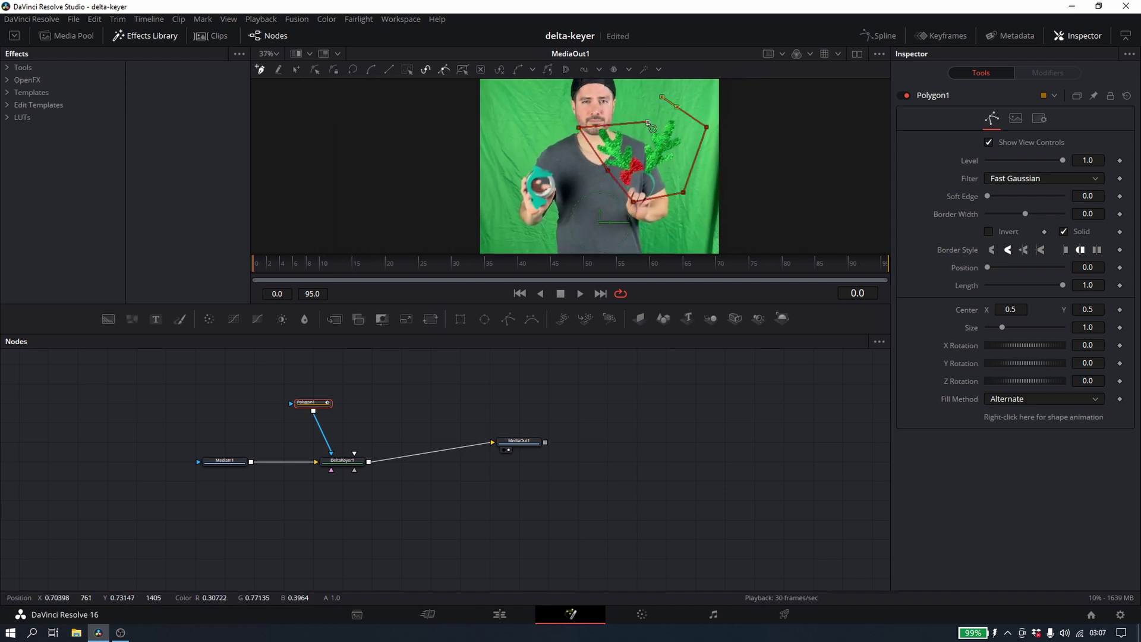
left_click(648, 123)
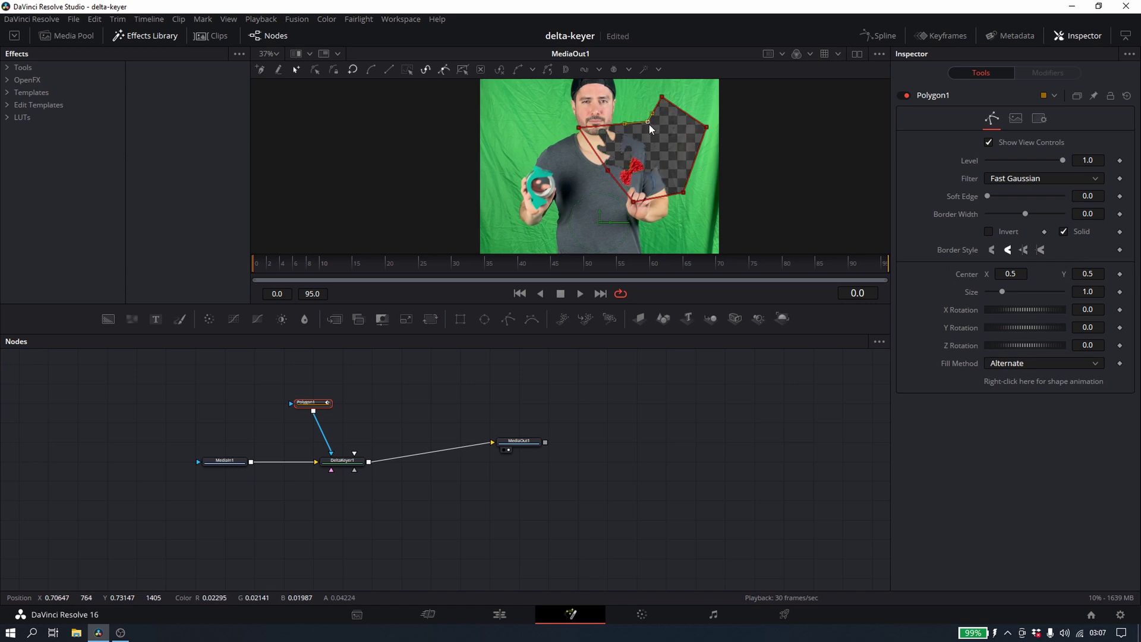
- Invert the polygon mask, lower its top point to flatten the edge, and save
left_click(989, 232)
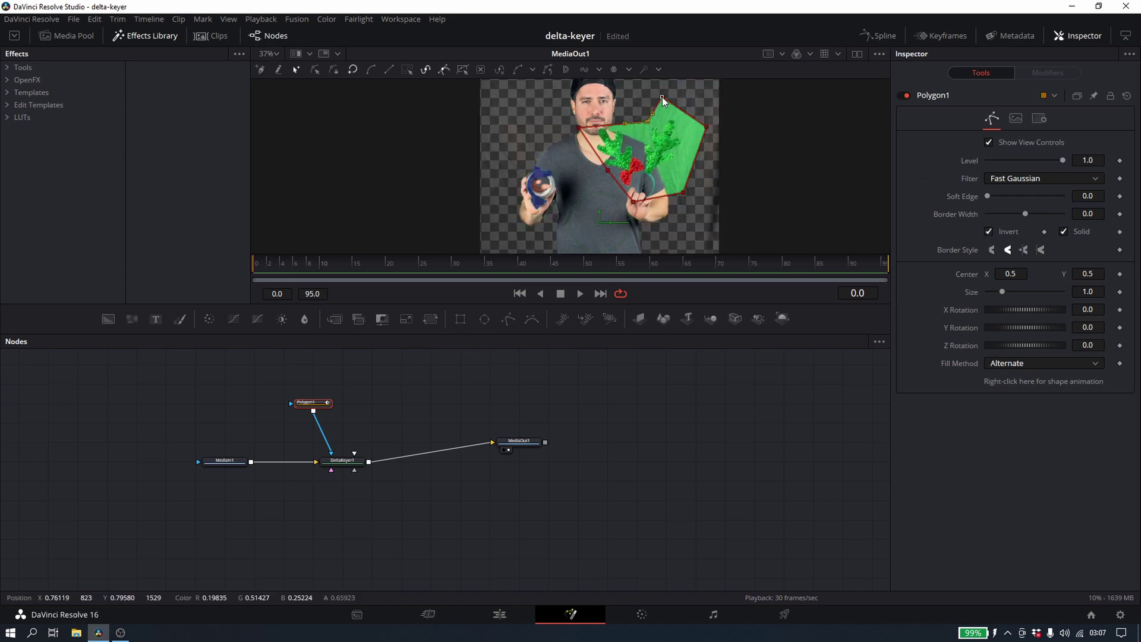
left_click_drag(663, 98, 653, 118)
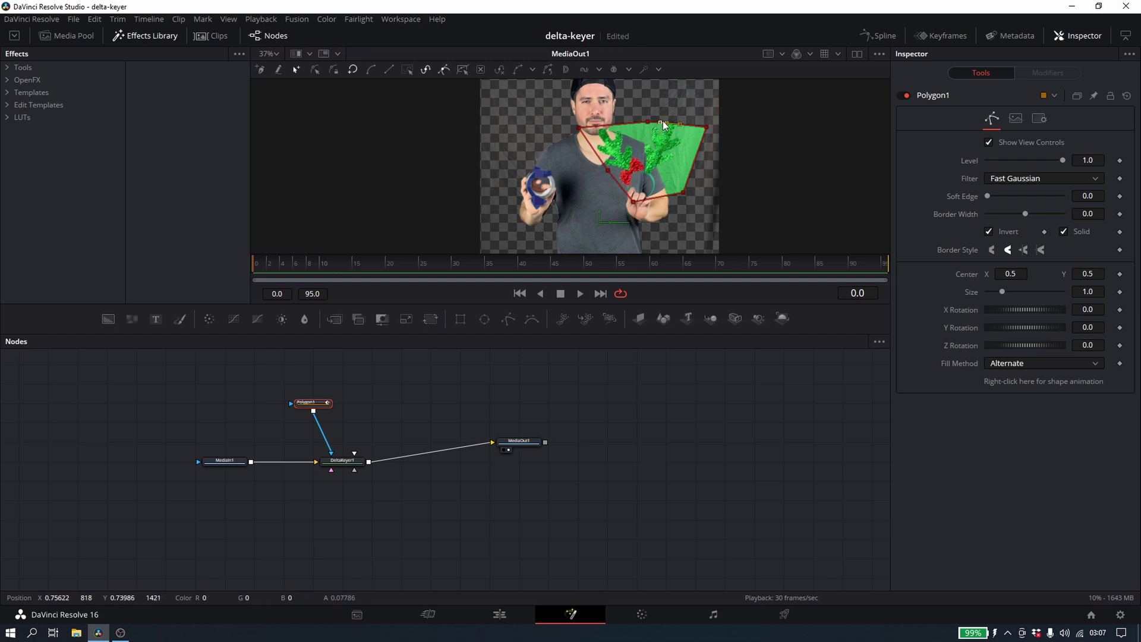
key("ctrl+s")
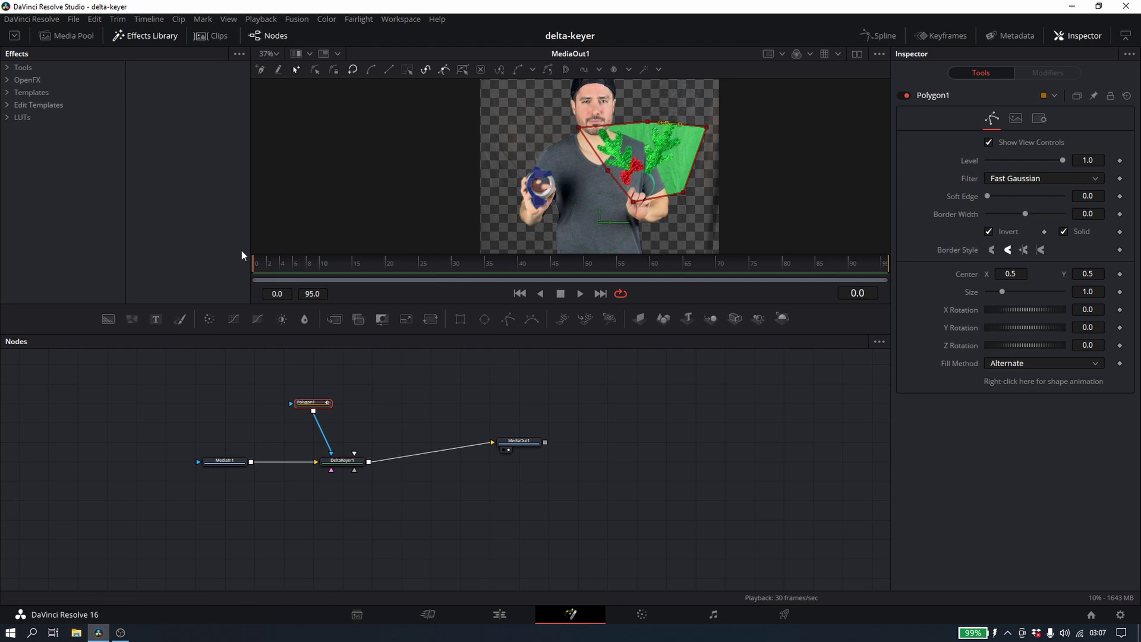
- Add a separate Polygon2 node, leaving it detached from DeltaKeyer1's mask input
left_click(509, 319)
left_click_drag(306, 420, 400, 418)
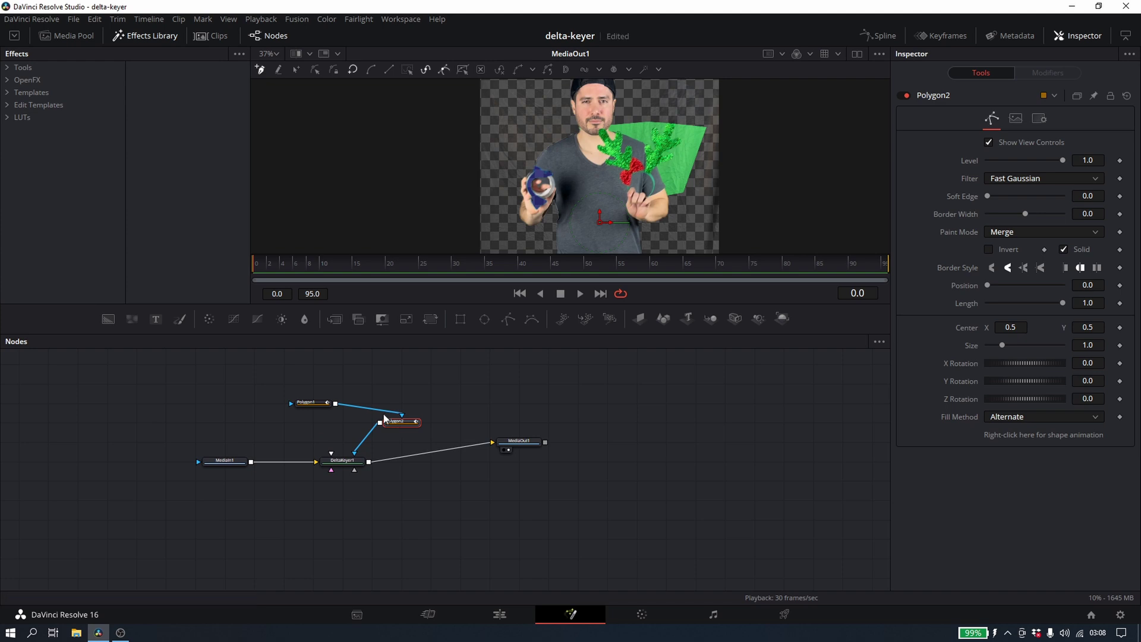
key("ctrl+z")
key("ctrl+z")
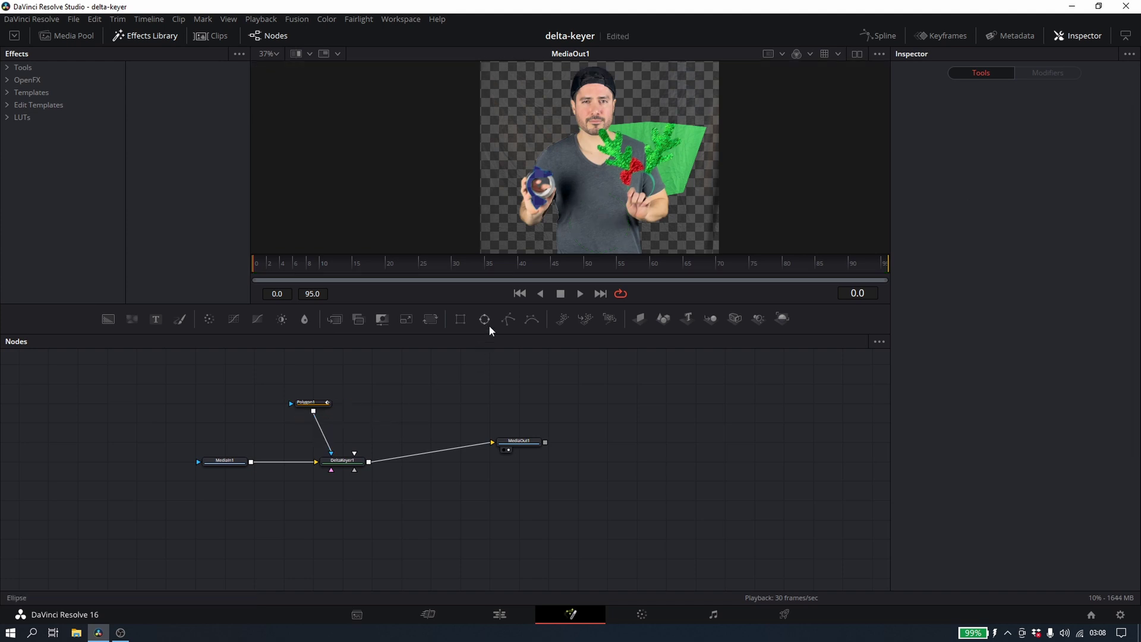
left_click(508, 319)
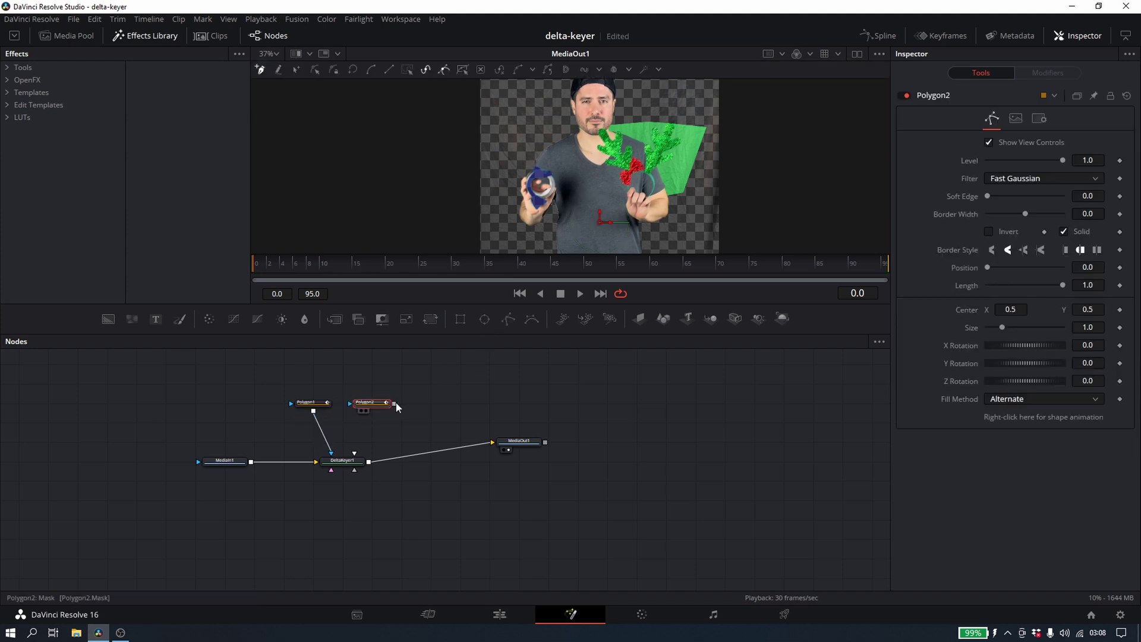
left_click_drag(395, 404, 355, 454)
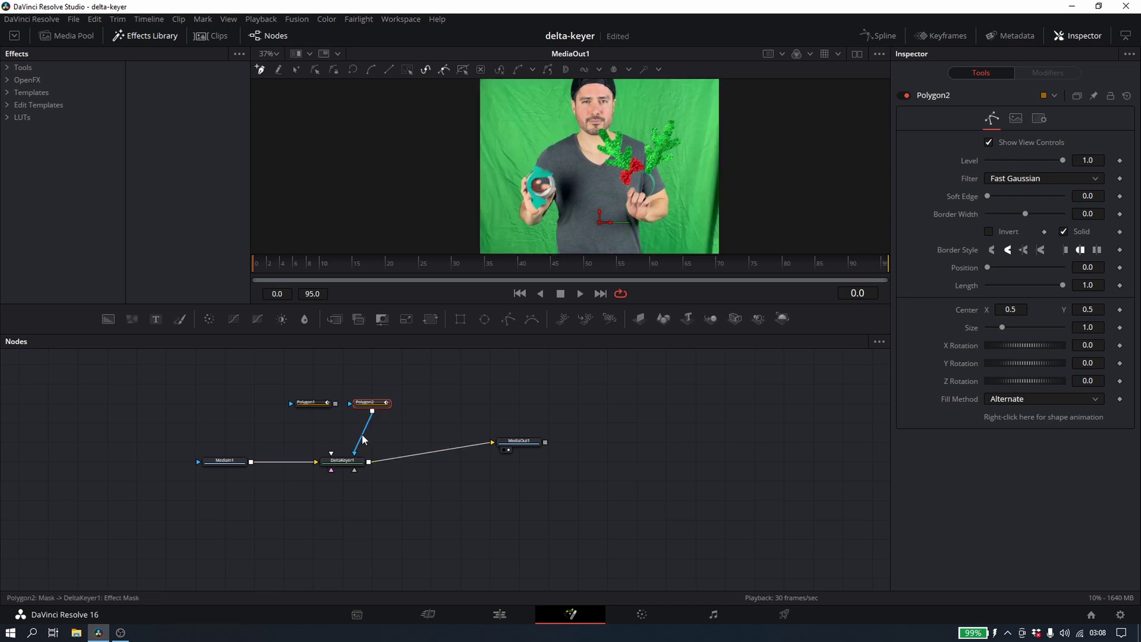
left_click_drag(364, 440, 331, 467)
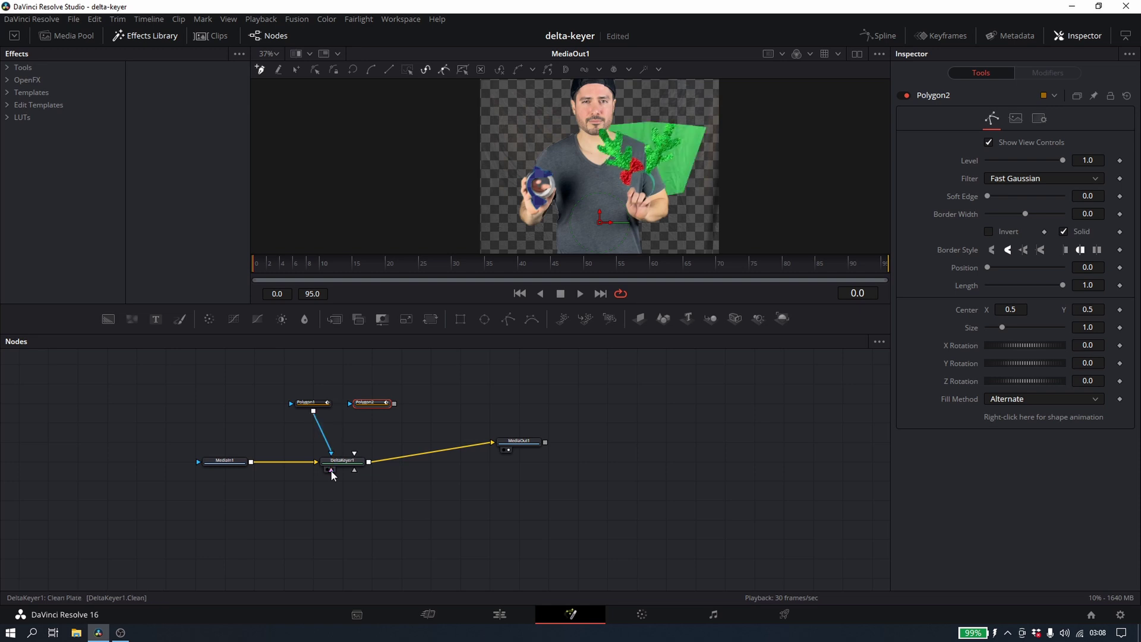
left_click(375, 403)
- Detach Polygon1 from the keyer, move Polygon2 above it, and add a Merge node
left_click_drag(319, 438, 251, 403)
left_click_drag(375, 404, 260, 384)
key("shift+space")
type("merge")
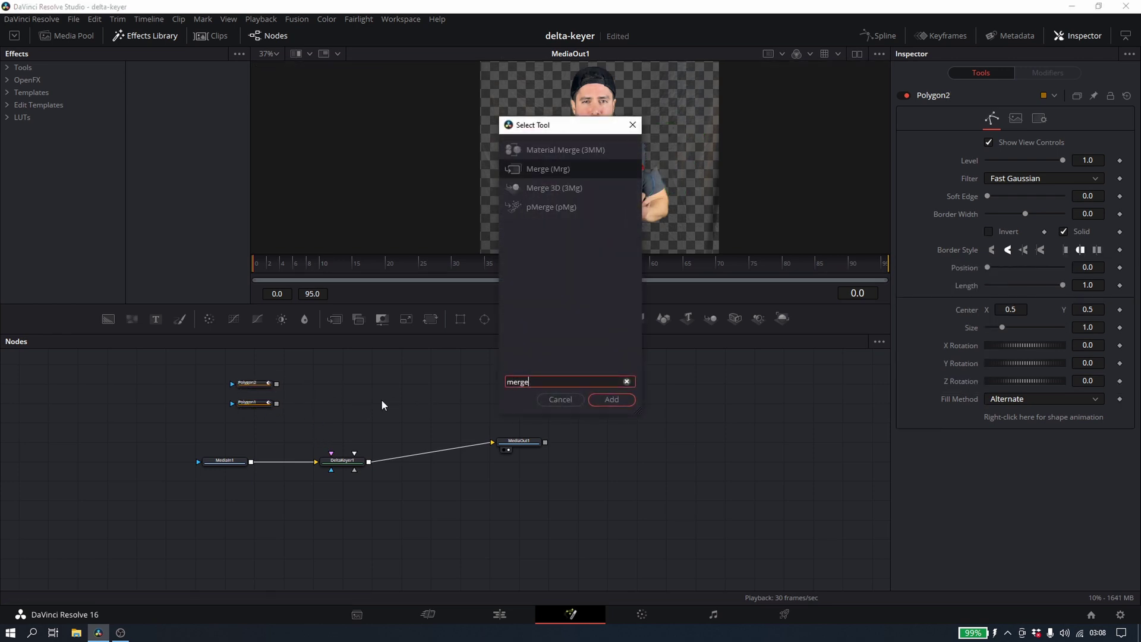
key("Return")
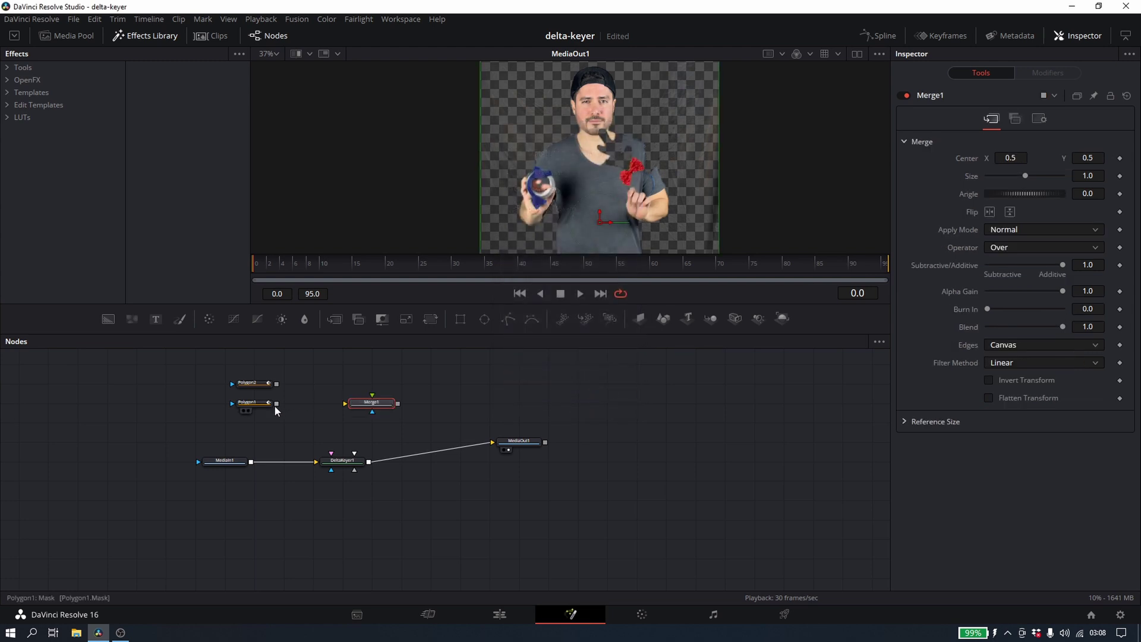
- Wire both polygons into Merge1 and feed Merge1's output into DeltaKeyer1's mask
left_click_drag(275, 403, 365, 404)
left_click_drag(276, 384, 371, 398)
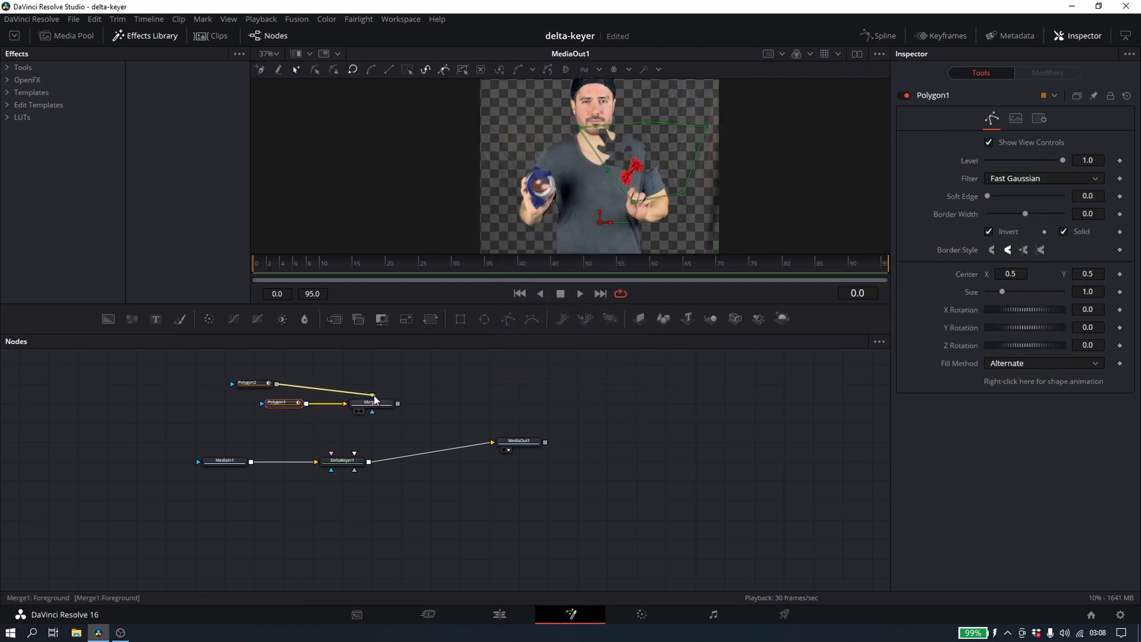
left_click(369, 407)
left_click_drag(367, 409, 331, 472)
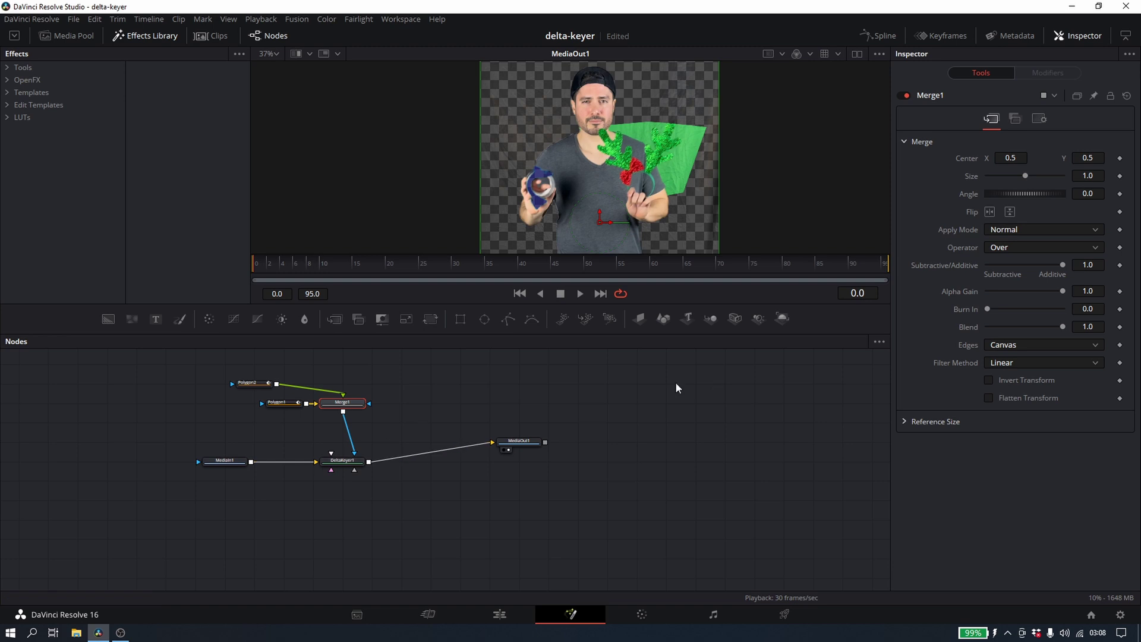
left_click(247, 384)
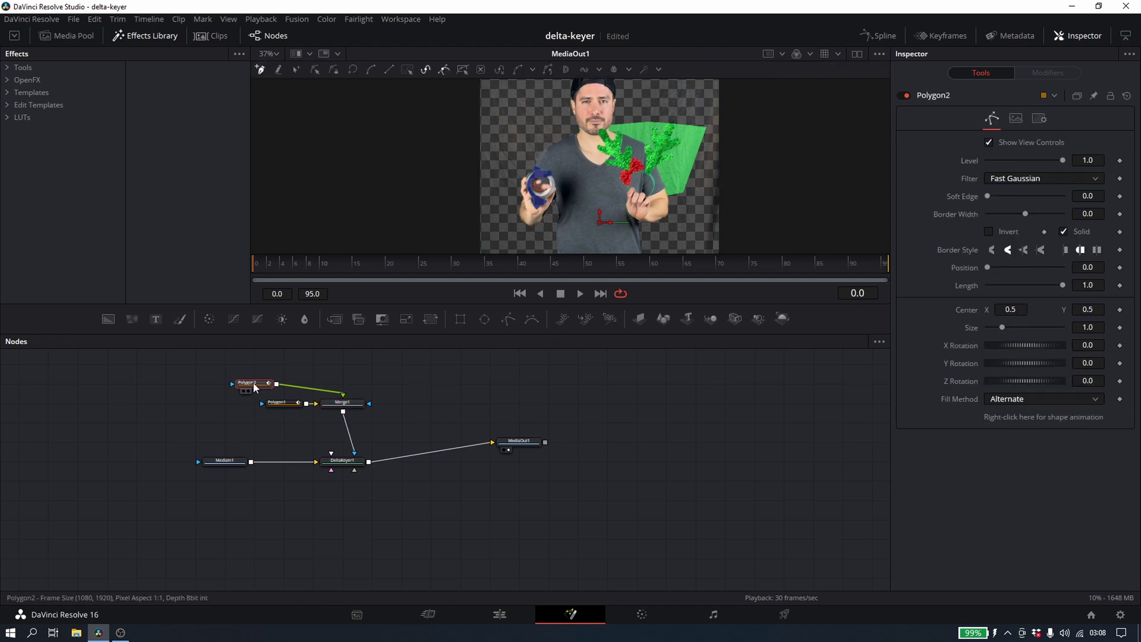
- Draw a closed Polygon2 outline around the blue mug on the left, curving its top-left edge
left_click(277, 402)
scroll(586, 167, "down", 1)
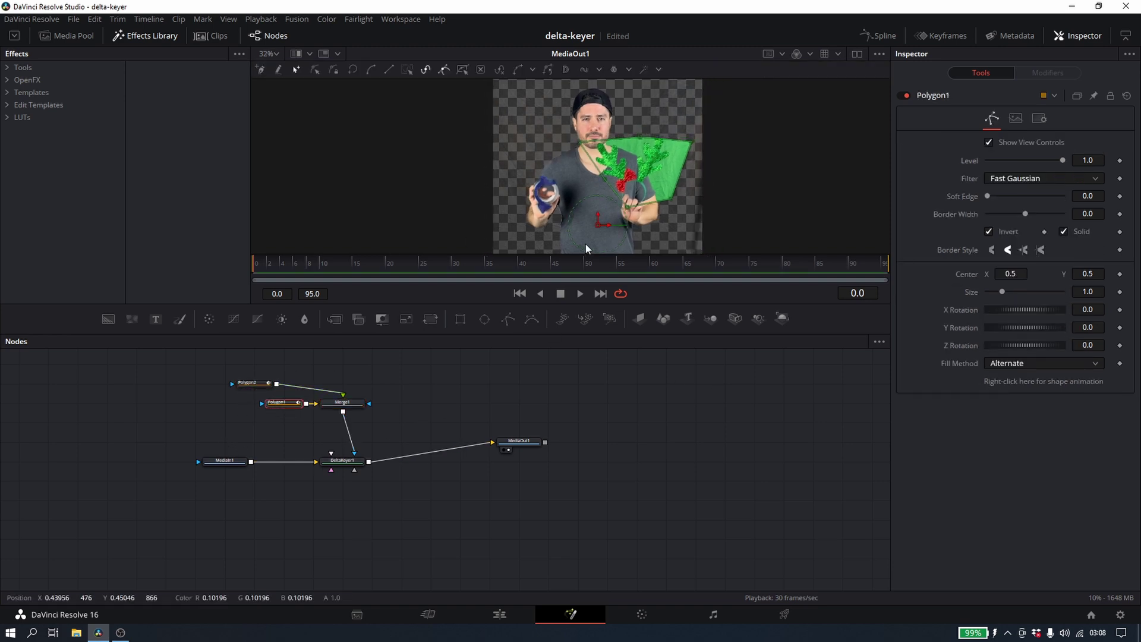
left_click(258, 385)
left_click(523, 173)
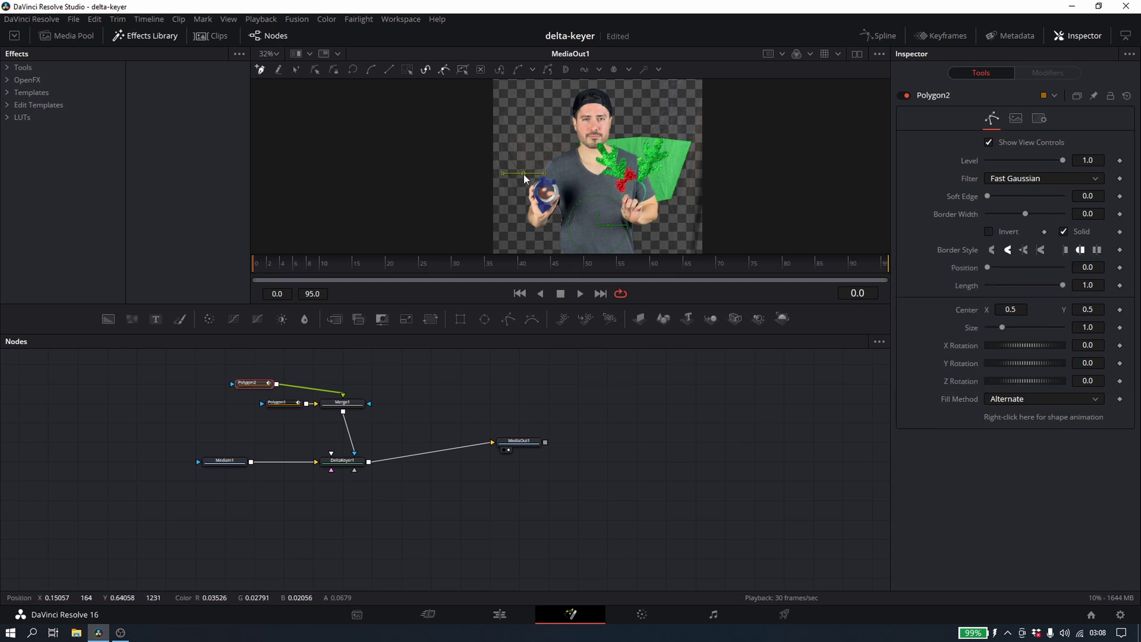
left_click(518, 201)
left_click(523, 230)
left_click(525, 244)
left_click(585, 216)
left_click(584, 192)
left_click(583, 182)
left_click(526, 176)
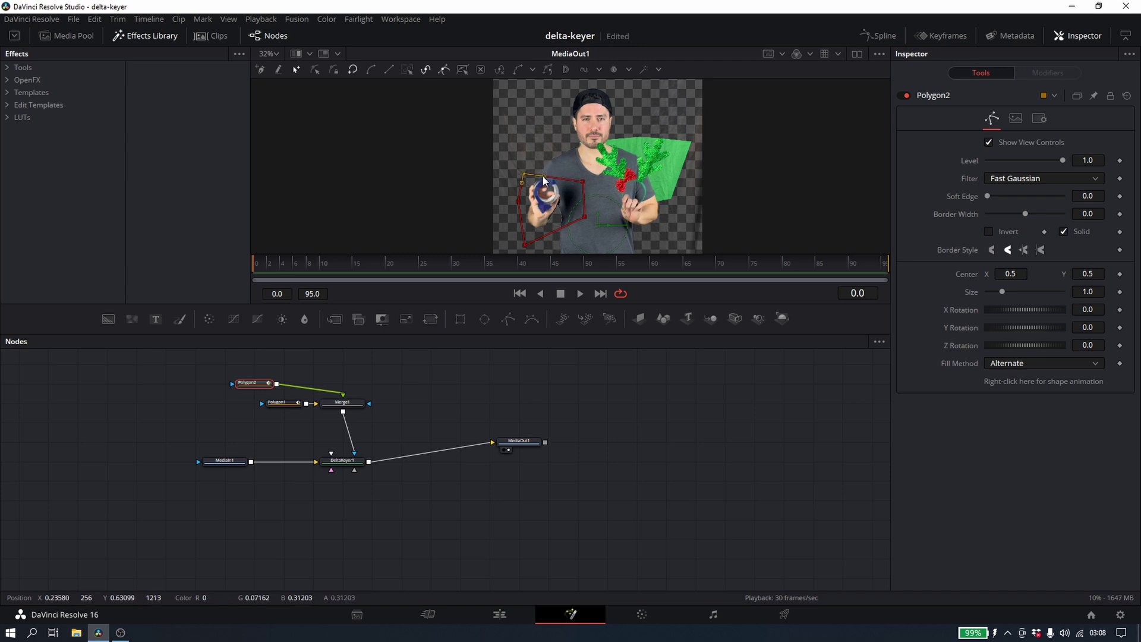
left_click_drag(543, 176, 550, 153)
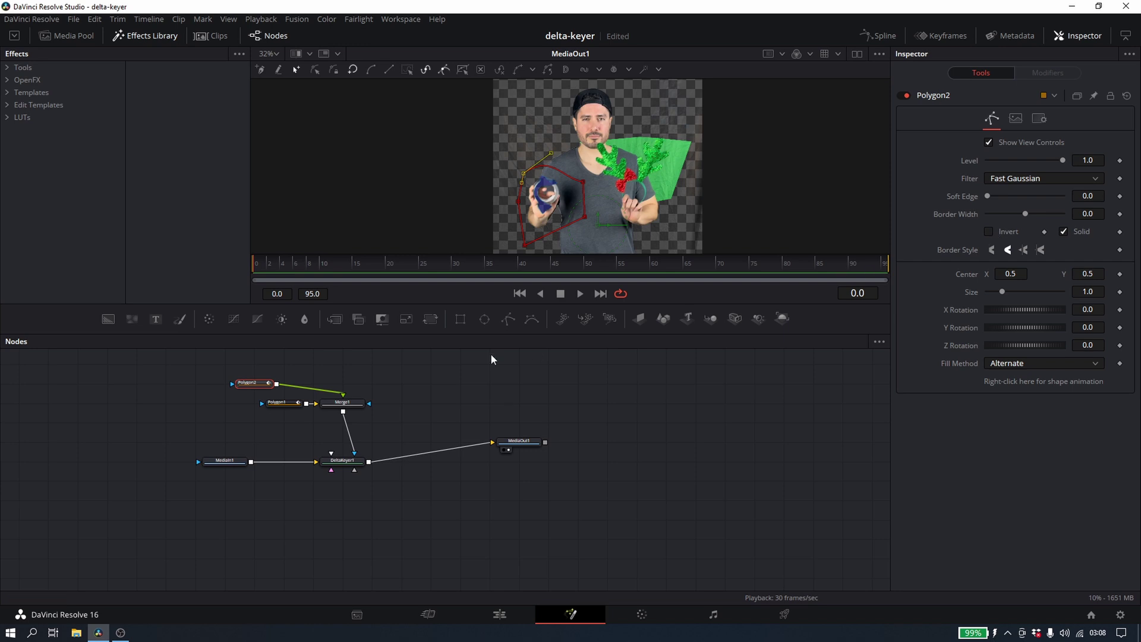
- Set Merge1's Operator to XOr so both green held objects return to the key
left_click(351, 406)
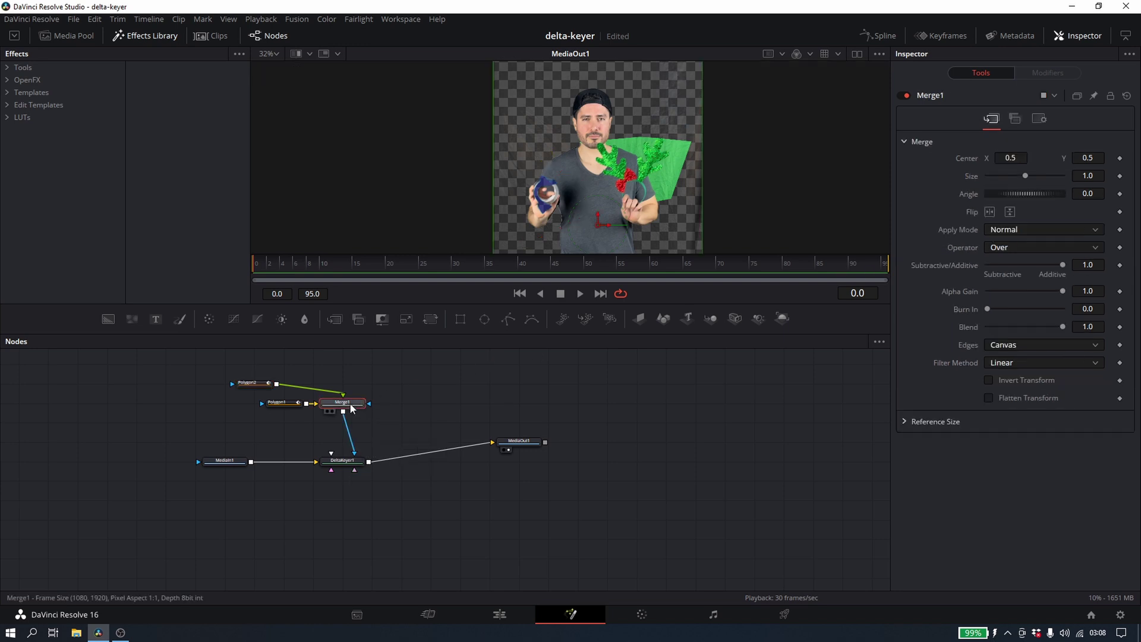
left_click(1035, 245)
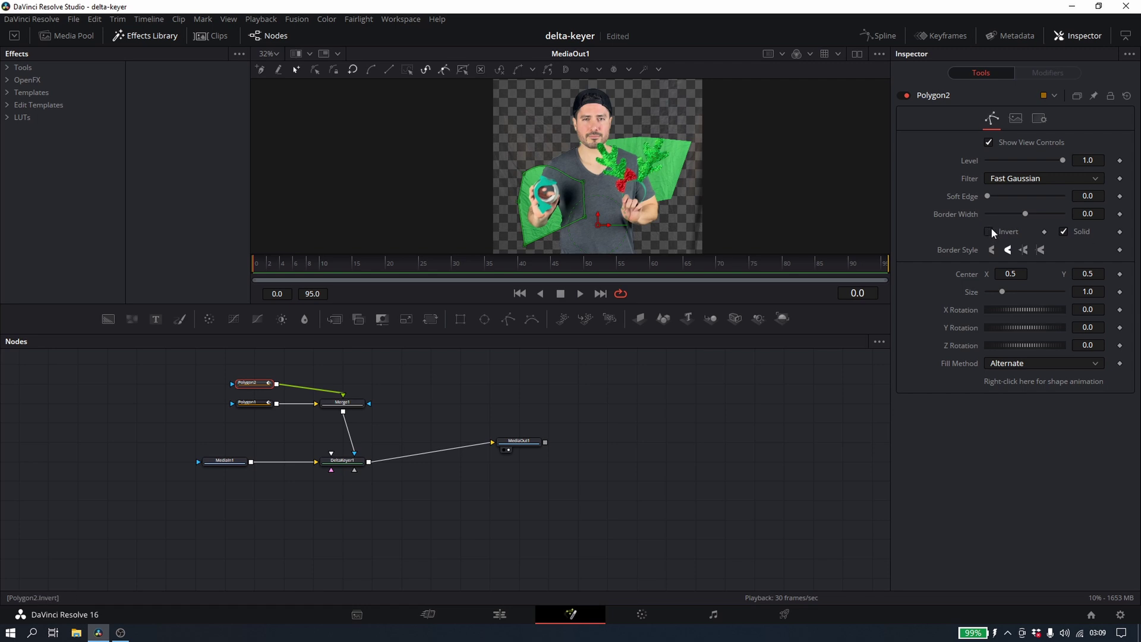
left_click(250, 403)
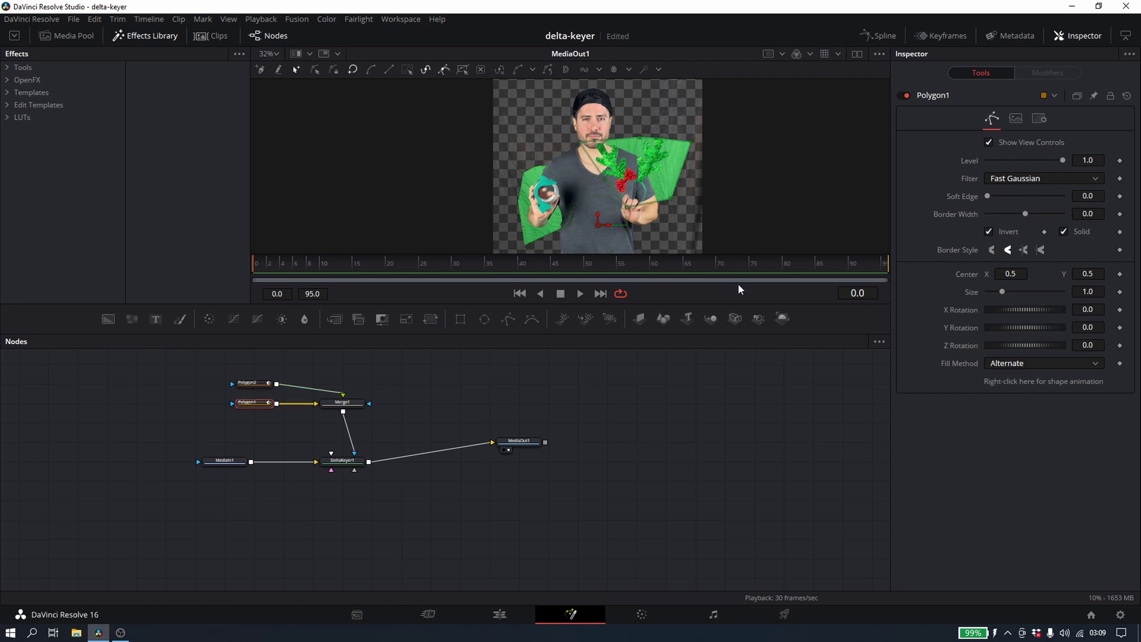
- Compare Invert settings, ending with Polygon2 inverted and Polygon1's Invert unchecked
left_click(990, 232)
left_click(990, 232)
left_click(990, 232)
left_click(990, 232)
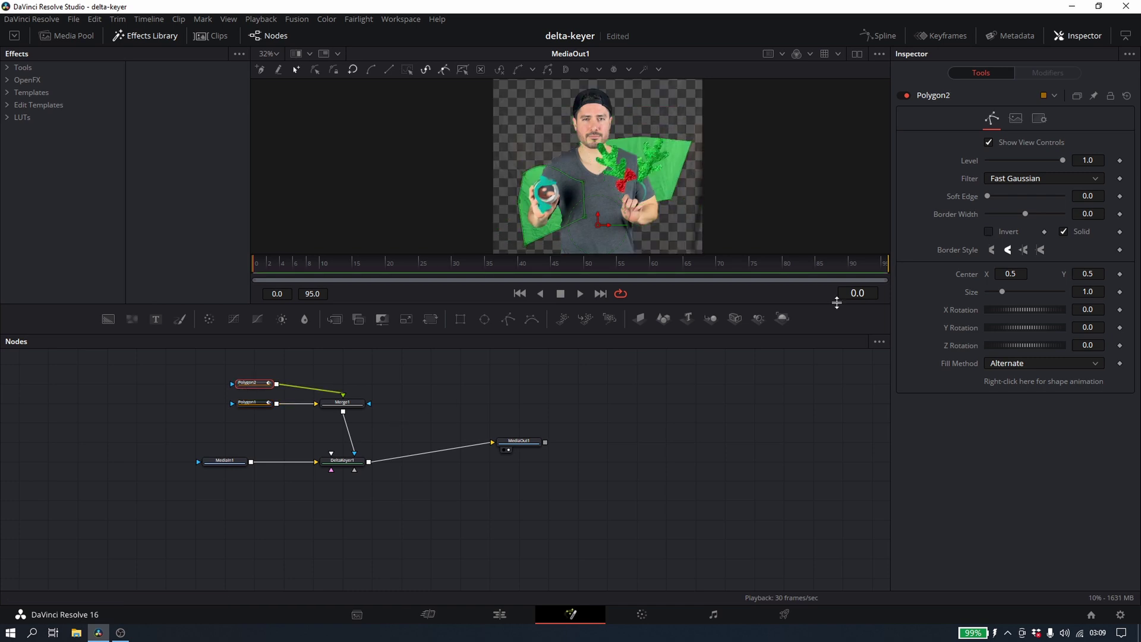
left_click(988, 232)
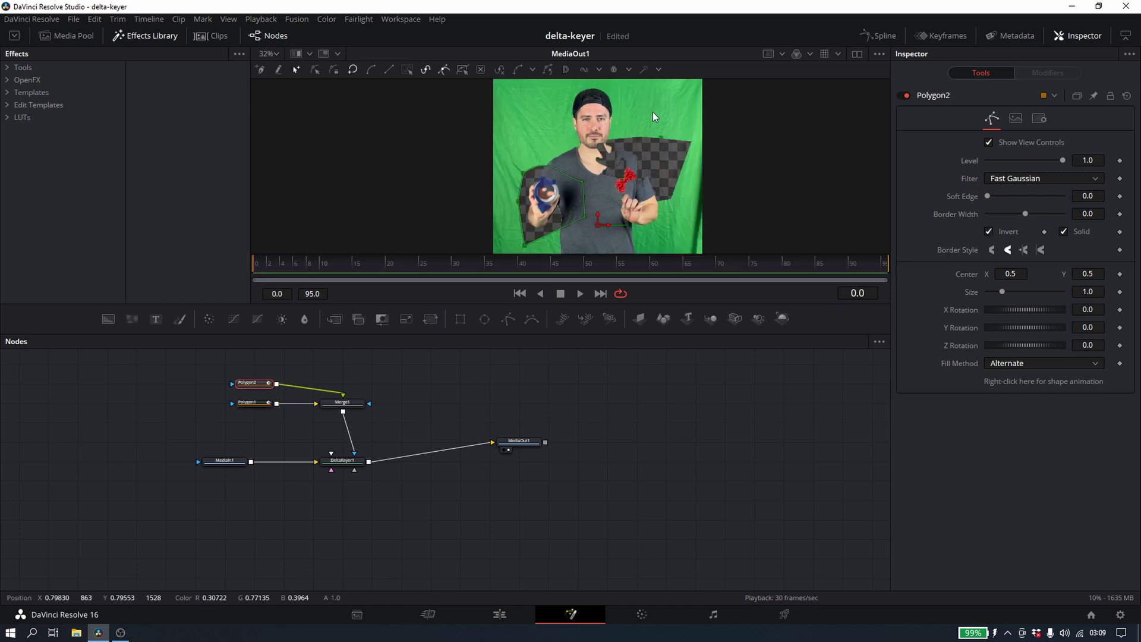
left_click(989, 232)
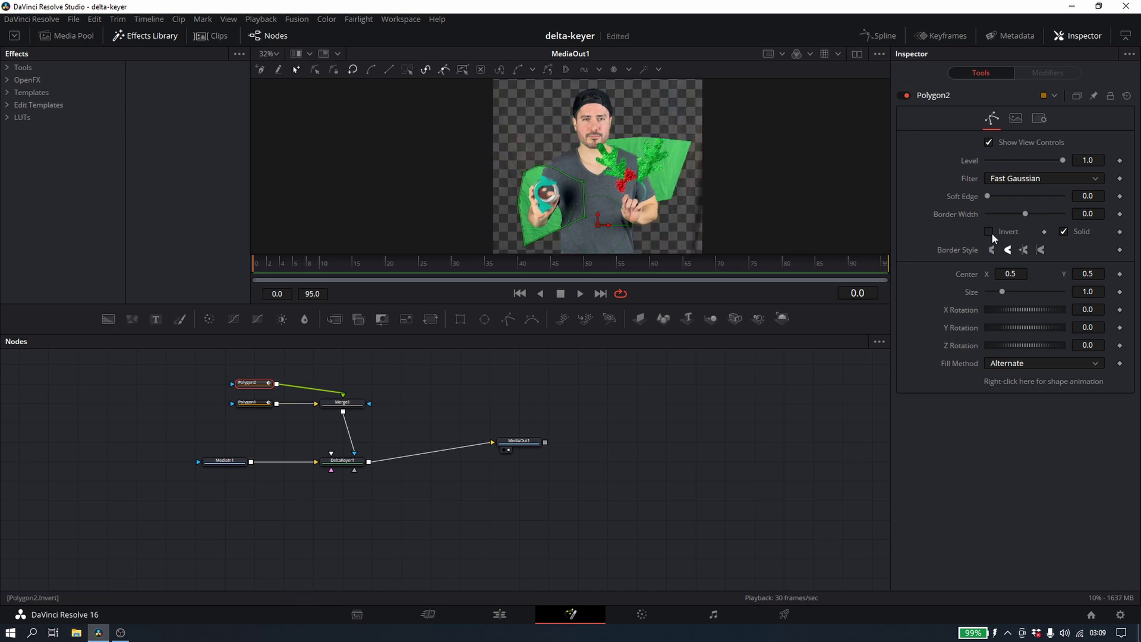
left_click(990, 233)
left_click(257, 403)
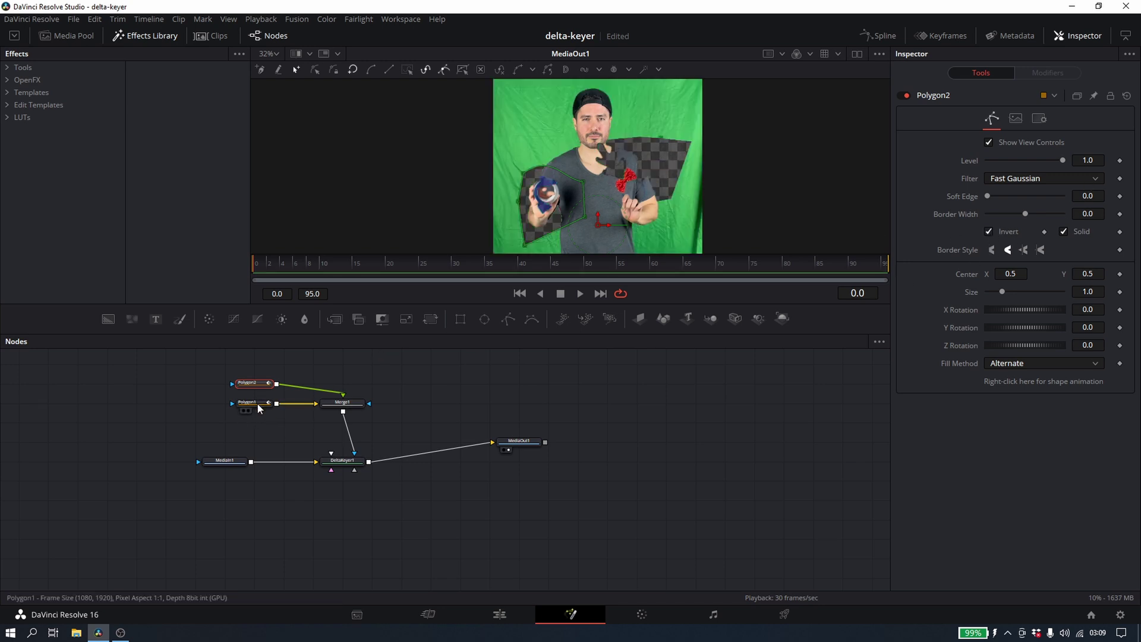
left_click(989, 232)
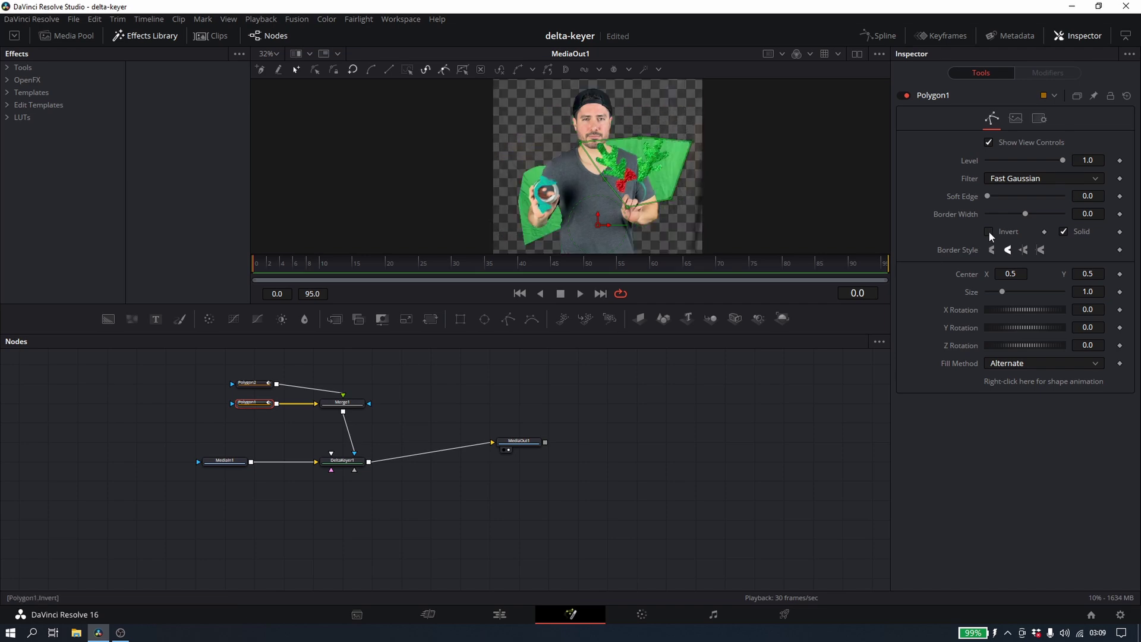